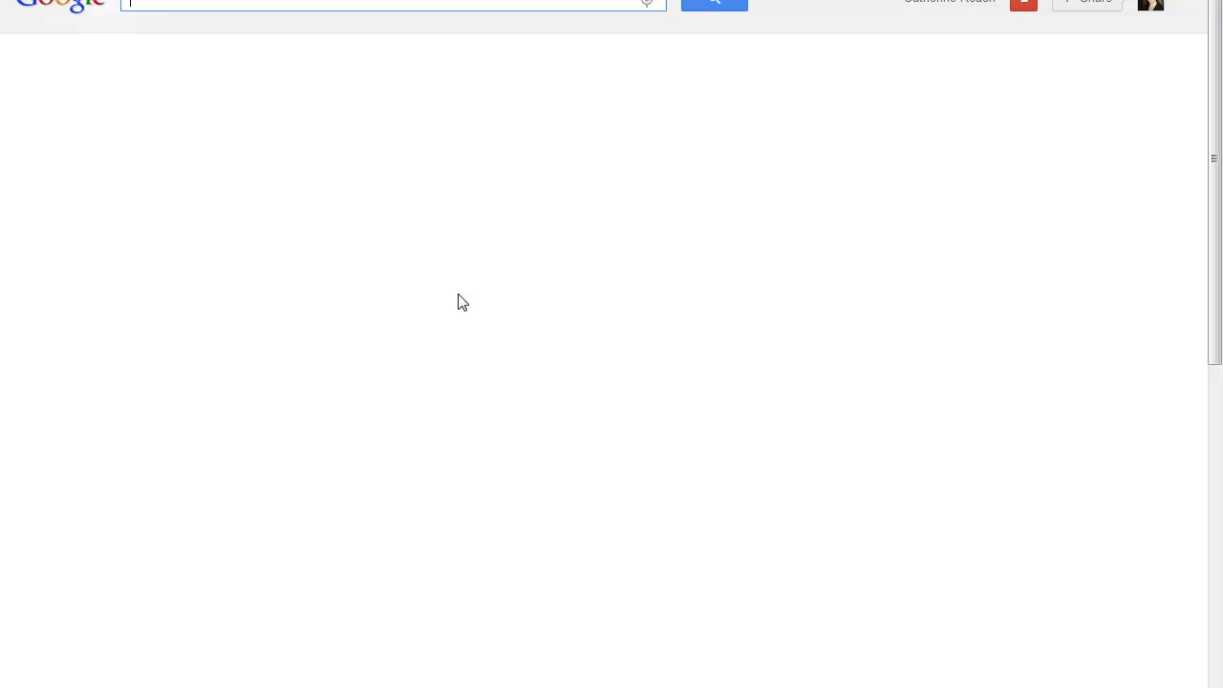
Search Google for the profile owner's full name.
{"action": "type", "text": "athe"}
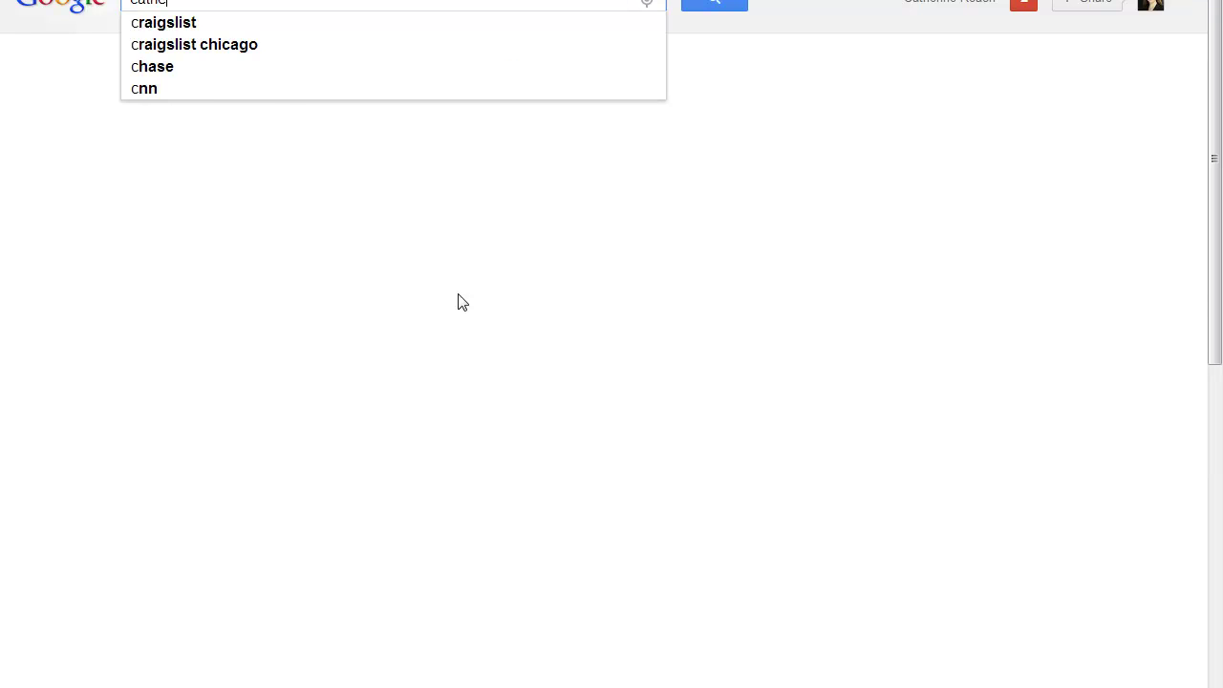
{"action": "type", "text": "rine s"}
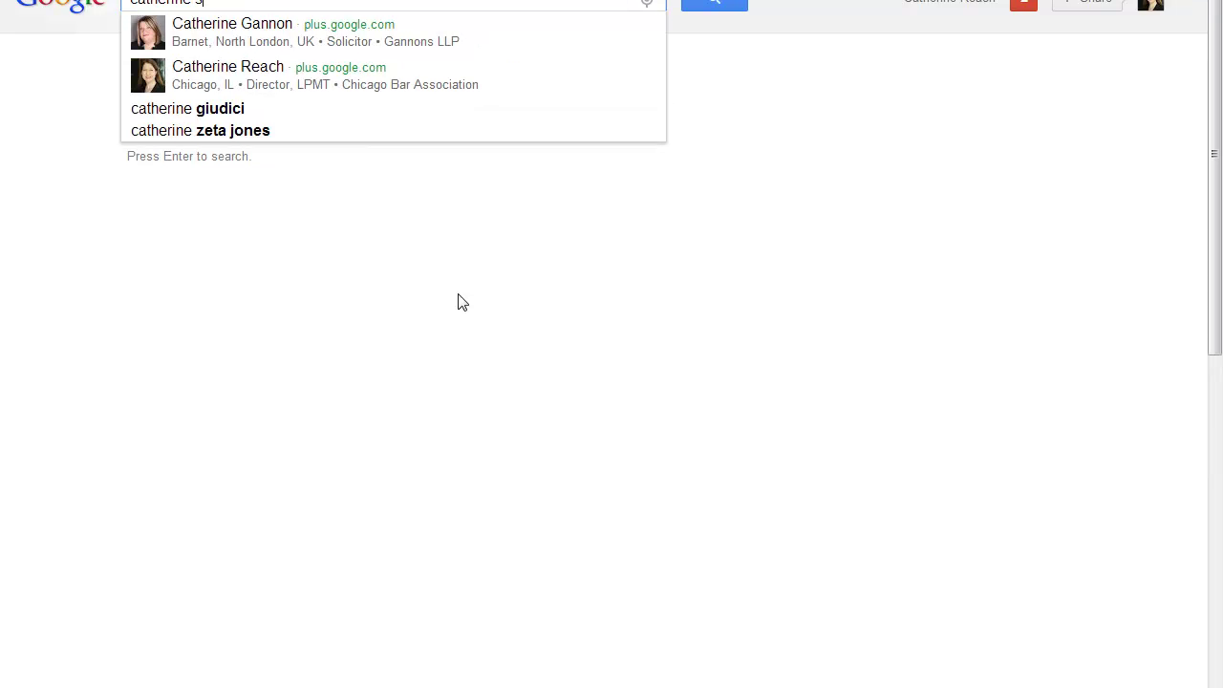
{"action": "type", "text": "anders reach"}
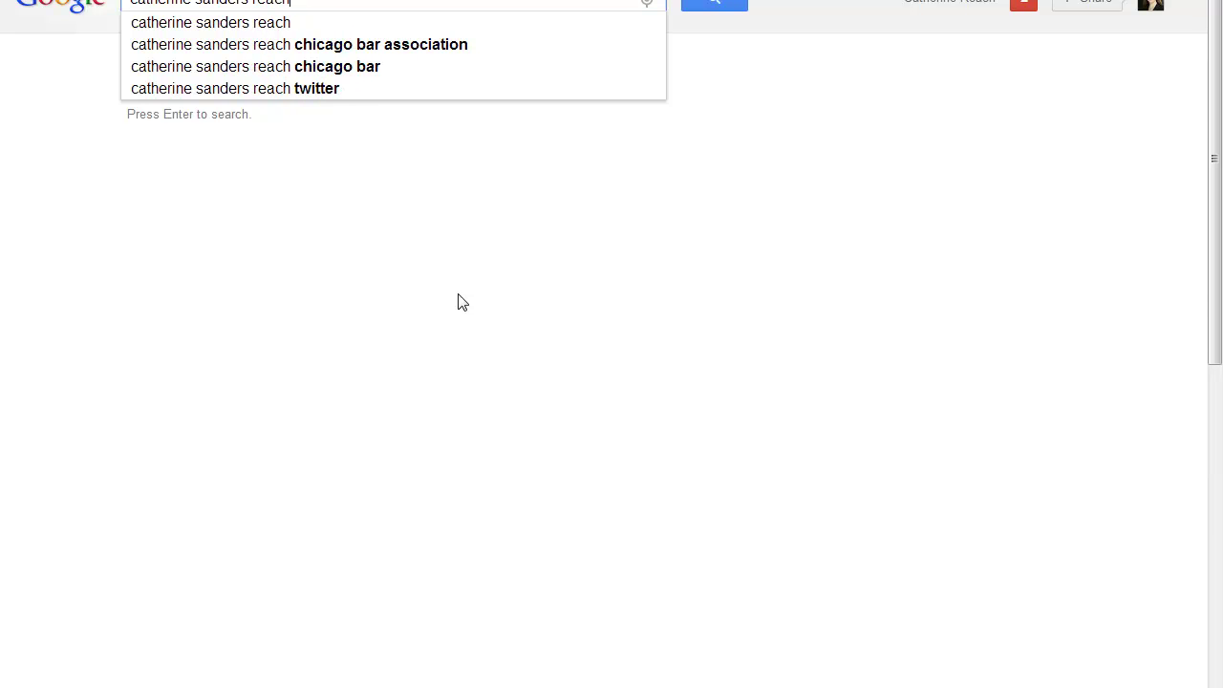
{"action": "key", "text": "Return"}
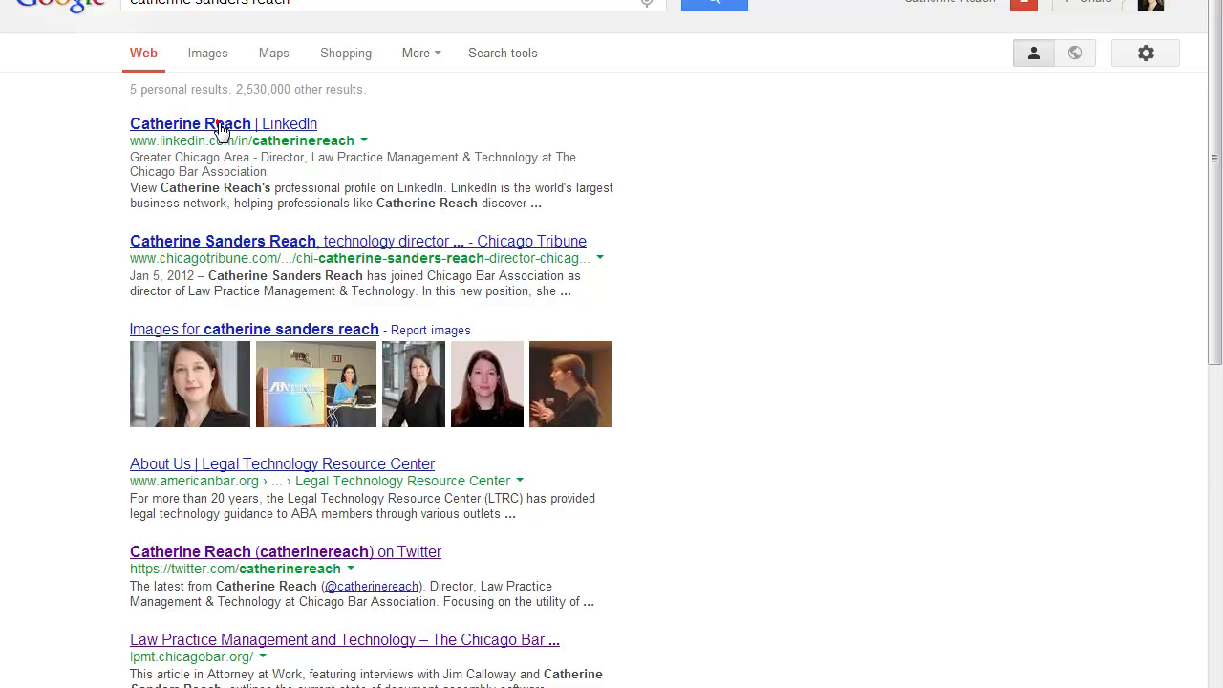
Open the LinkedIn result and check that the public profile shows Skills & Expertise.
{"action": "left_click", "coordinate": [220, 130]}
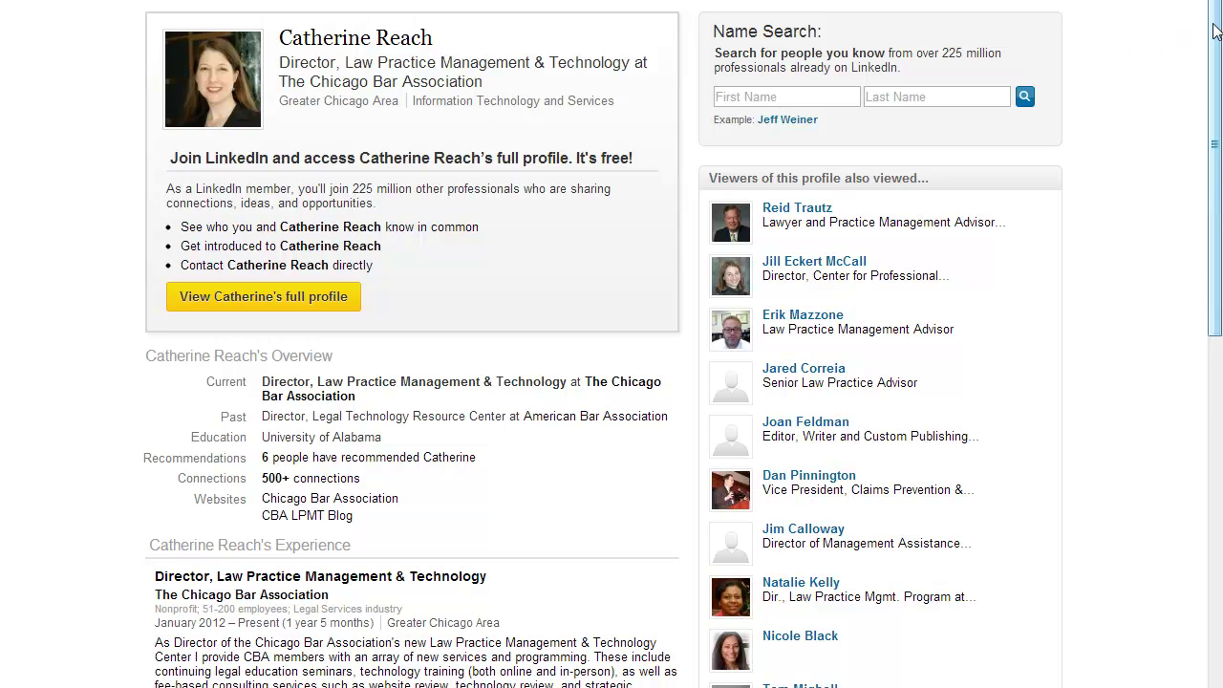
{"action": "left_click_drag", "start_coordinate": [1214, 32], "coordinate": [1205, 283]}
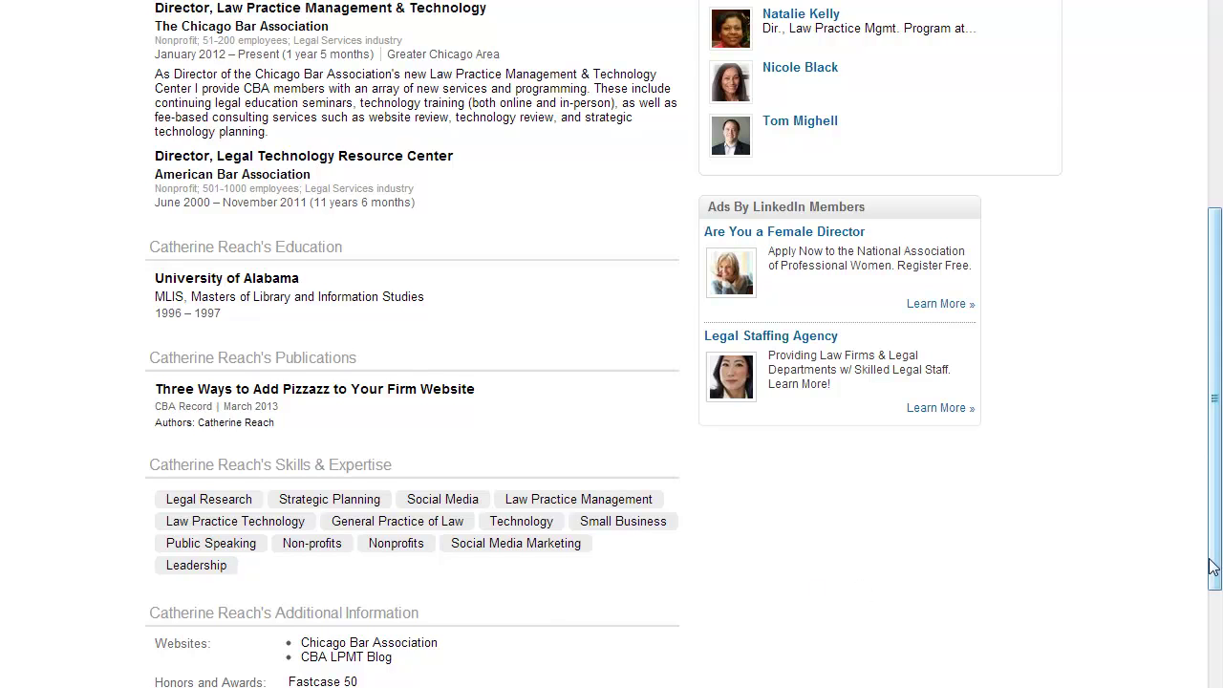
{"action": "left_click_drag", "start_coordinate": [1212, 558], "coordinate": [1207, 235]}
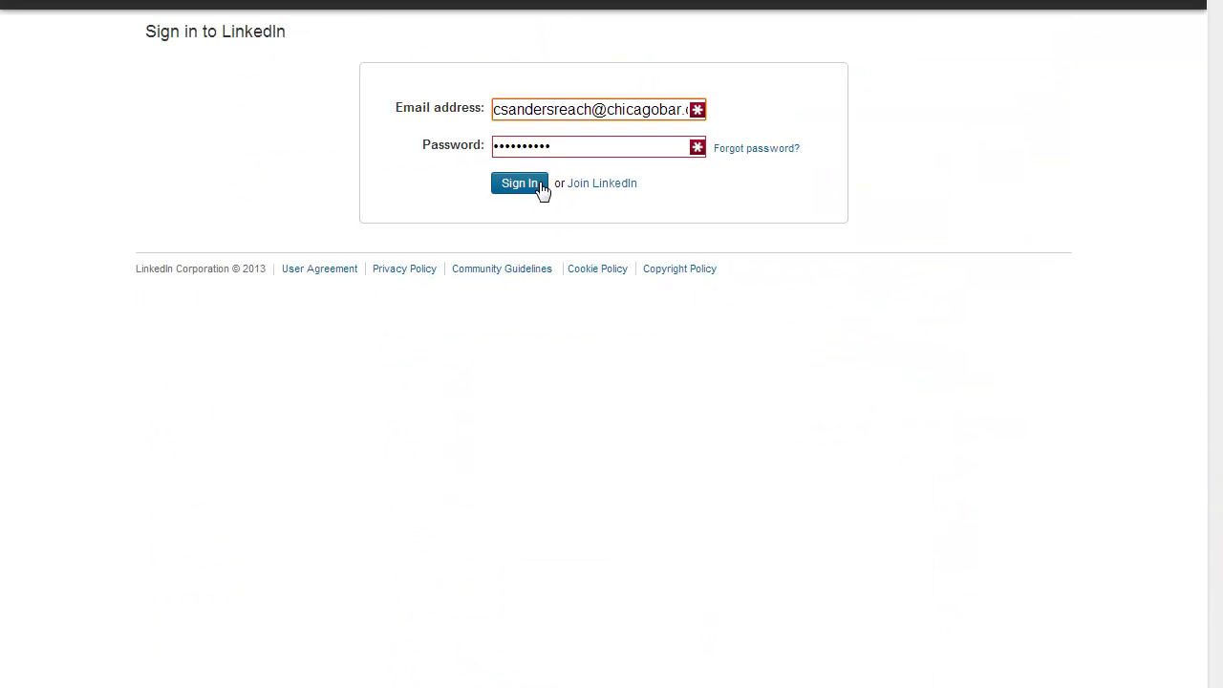
Sign in and go from account Settings to 'Edit your public profile'.
{"action": "left_click", "coordinate": [521, 183]}
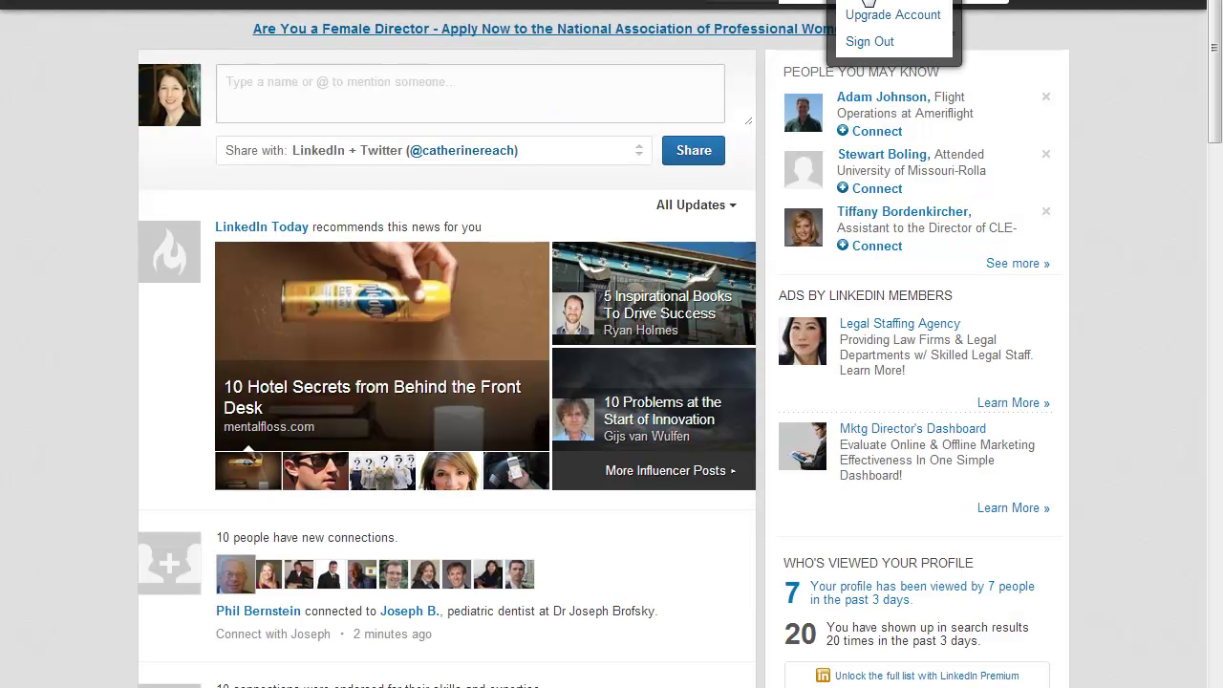
{"action": "left_click", "coordinate": [867, 3]}
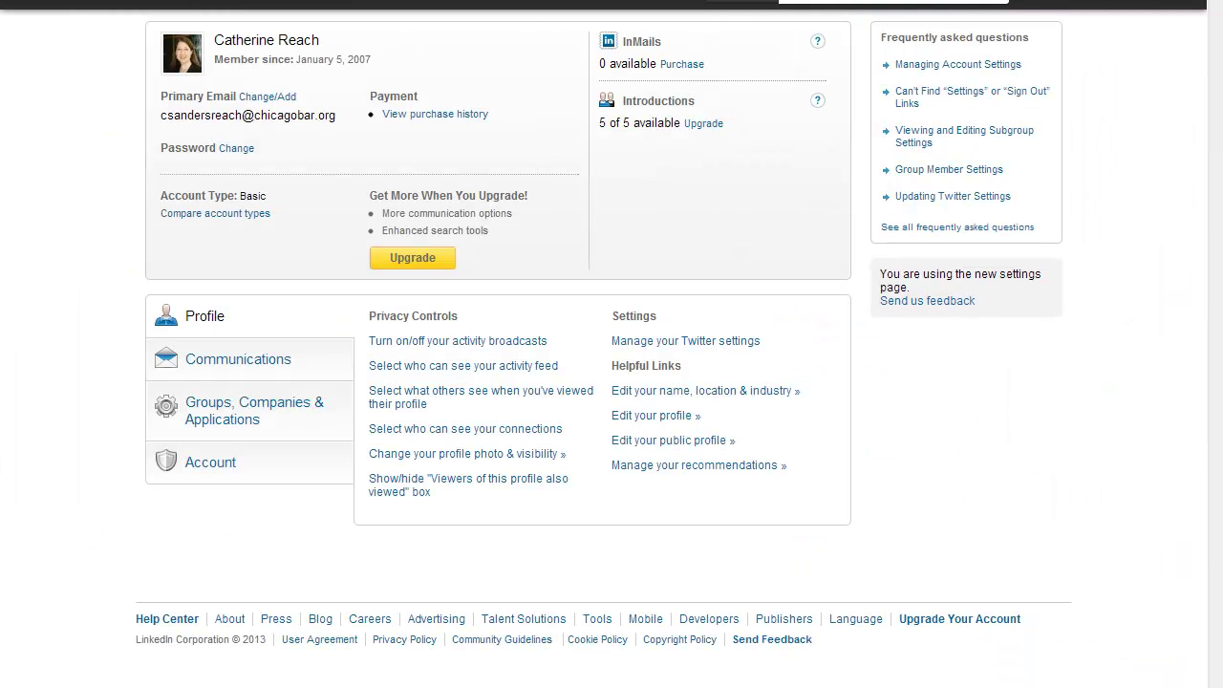
{"action": "left_click", "coordinate": [691, 446]}
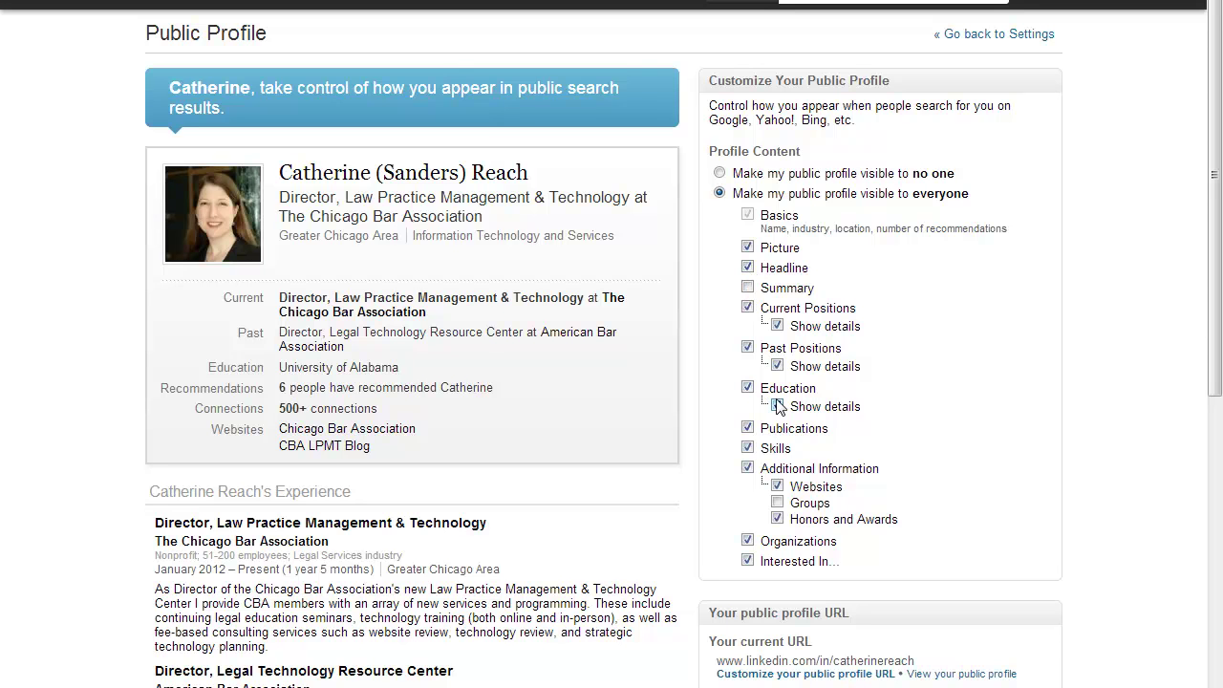
Uncheck Skills in the public profile settings and confirm the preview no longer shows it.
{"action": "left_click", "coordinate": [748, 449]}
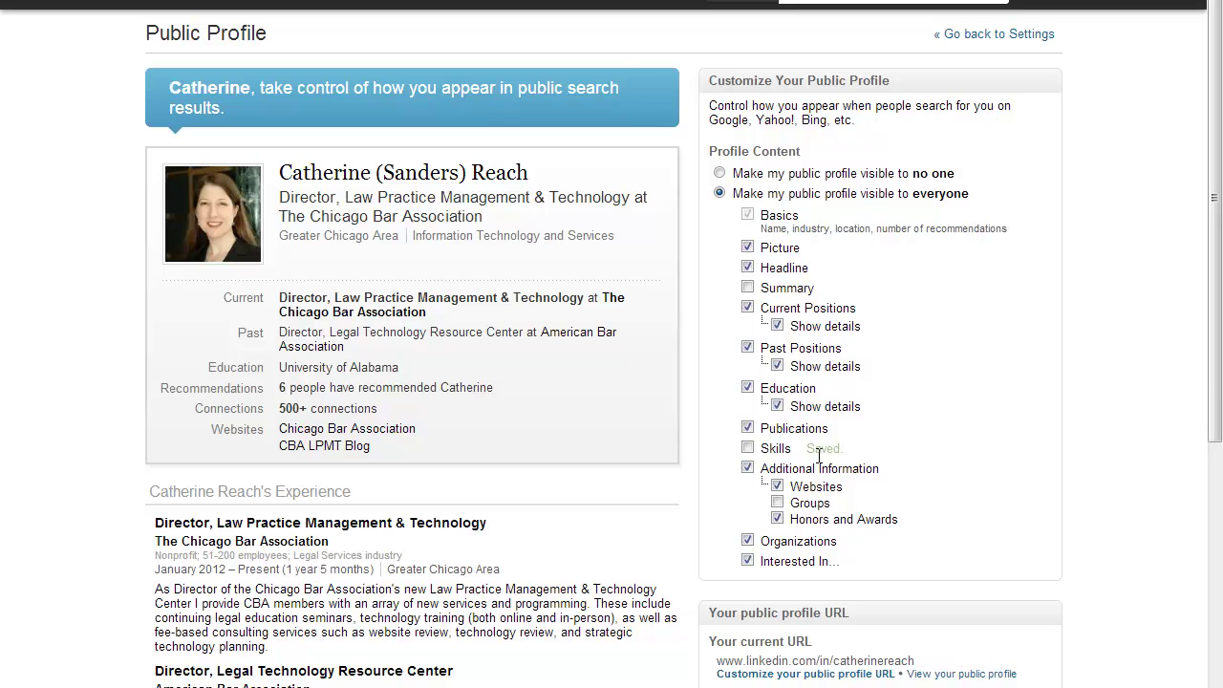
{"action": "left_click_drag", "start_coordinate": [1215, 369], "coordinate": [1177, 684]}
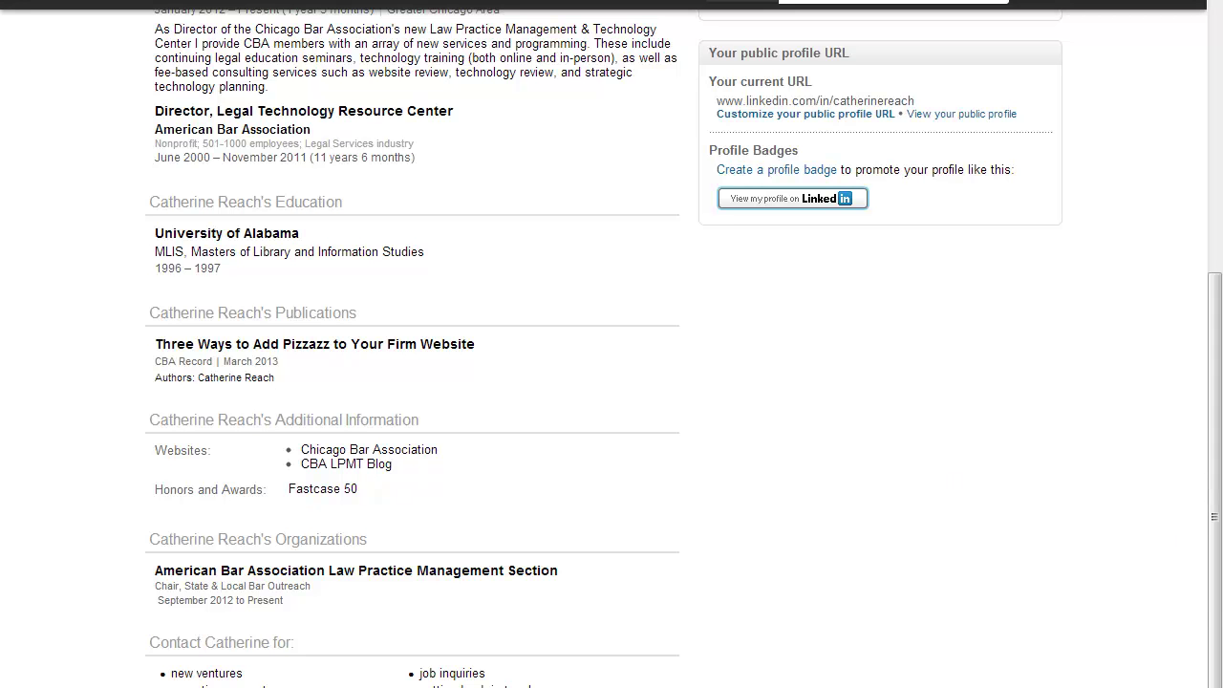
{"action": "left_click_drag", "start_coordinate": [1215, 494], "coordinate": [1214, 168]}
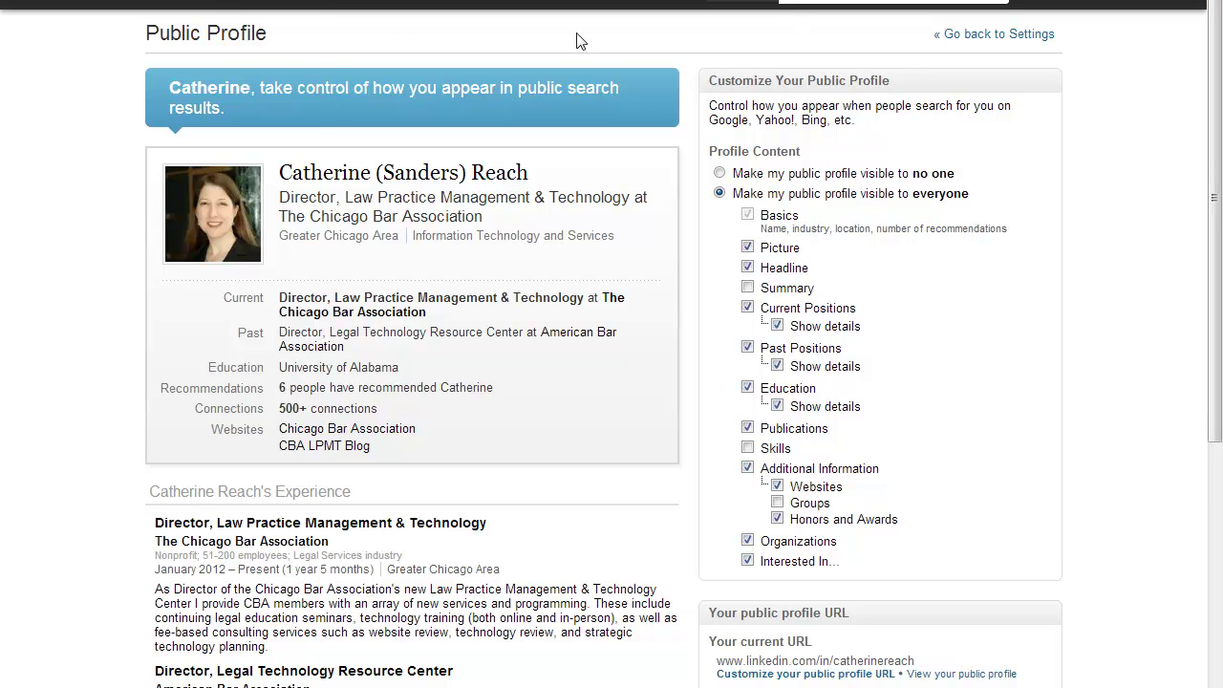
{"action": "mouse_move", "coordinate": [205, 8]}
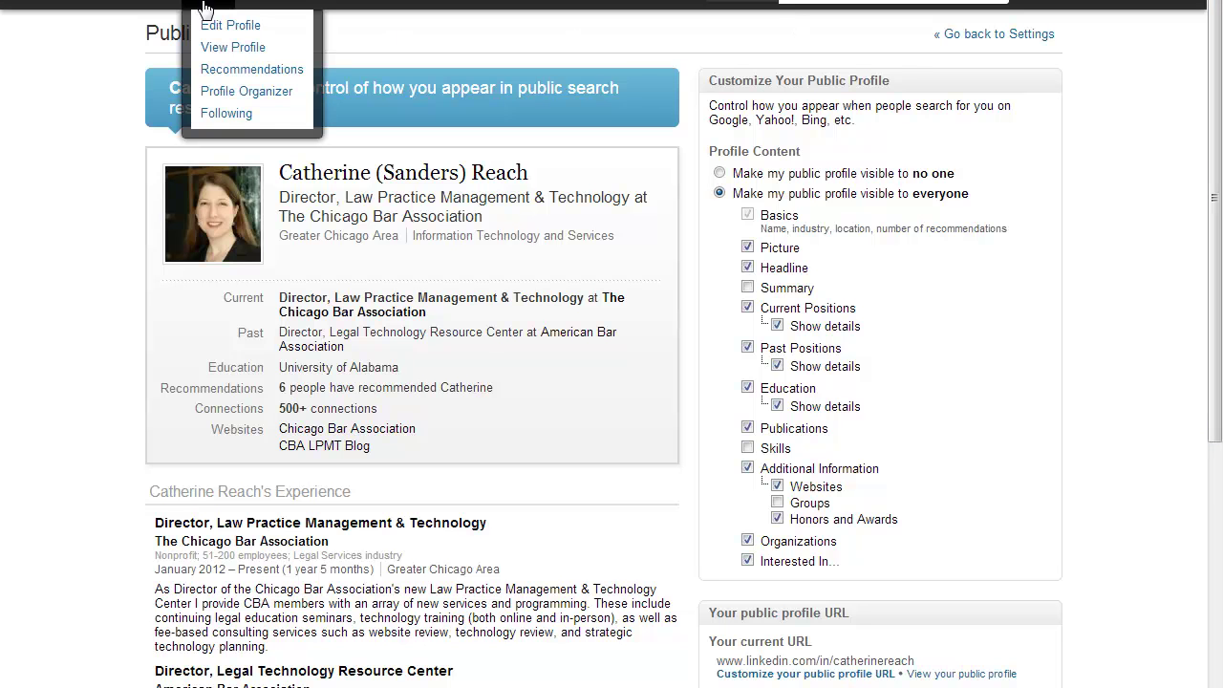
View your own profile, rejecting the suggested Corporate Law and Licensing skills and dismissing endorsement suggestions.
{"action": "left_click", "coordinate": [217, 52]}
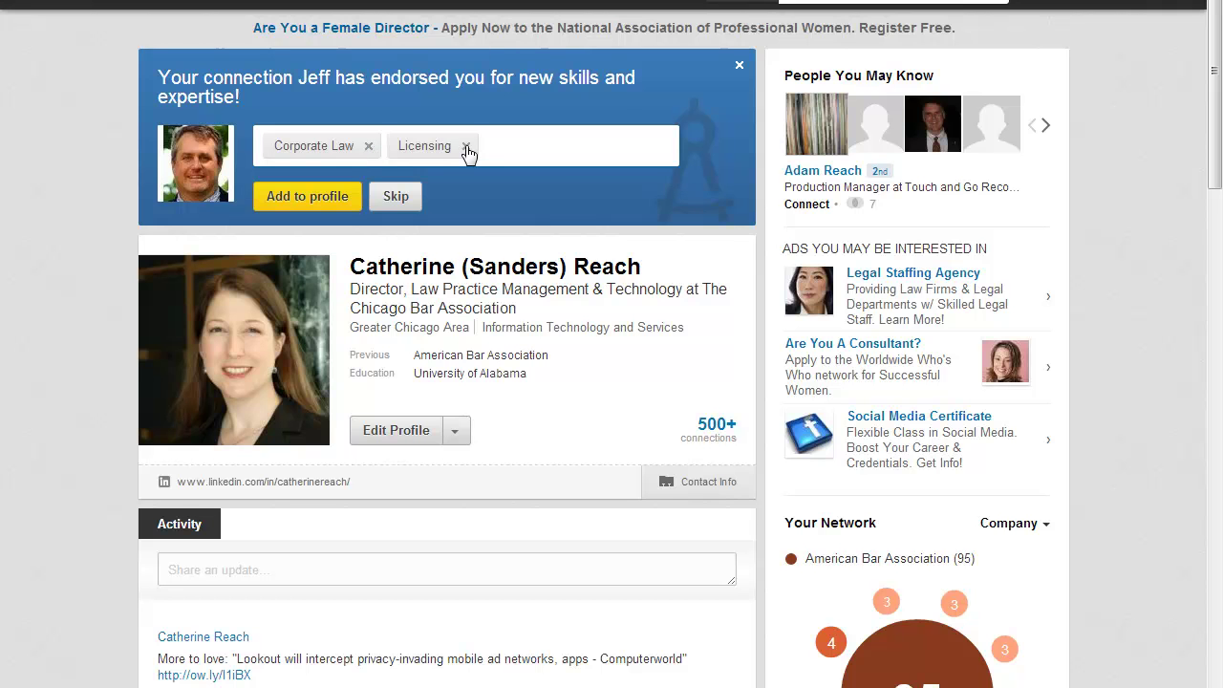
{"action": "left_click", "coordinate": [368, 146]}
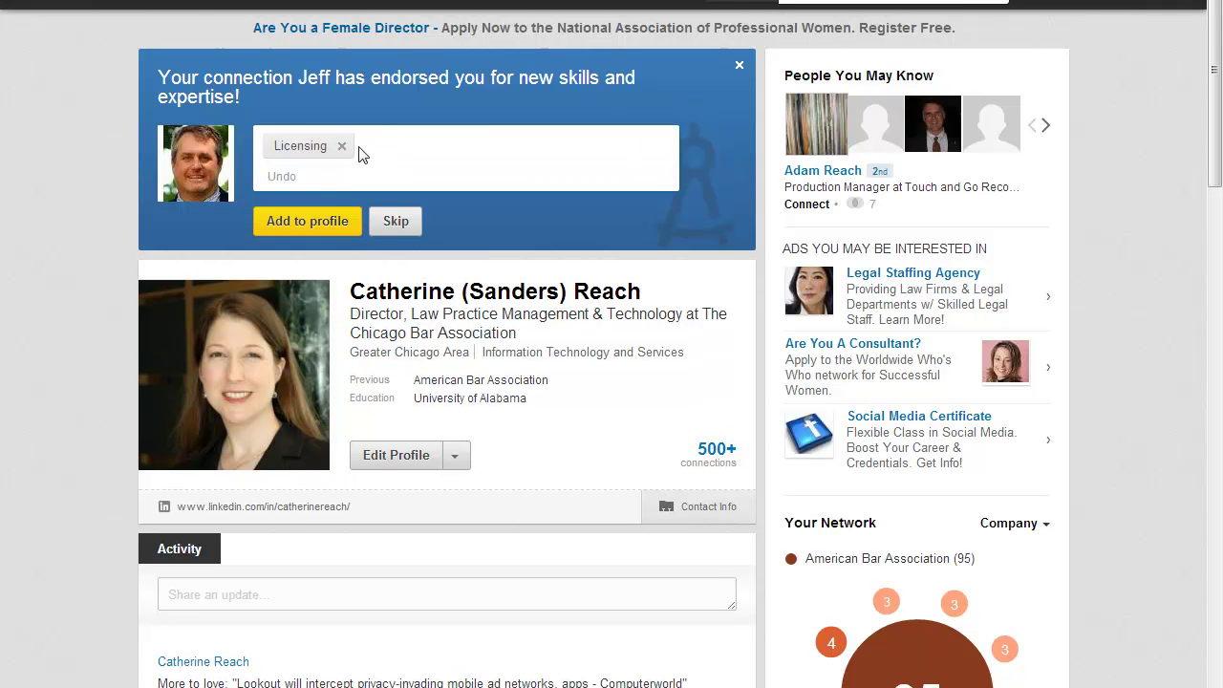
{"action": "left_click", "coordinate": [341, 147]}
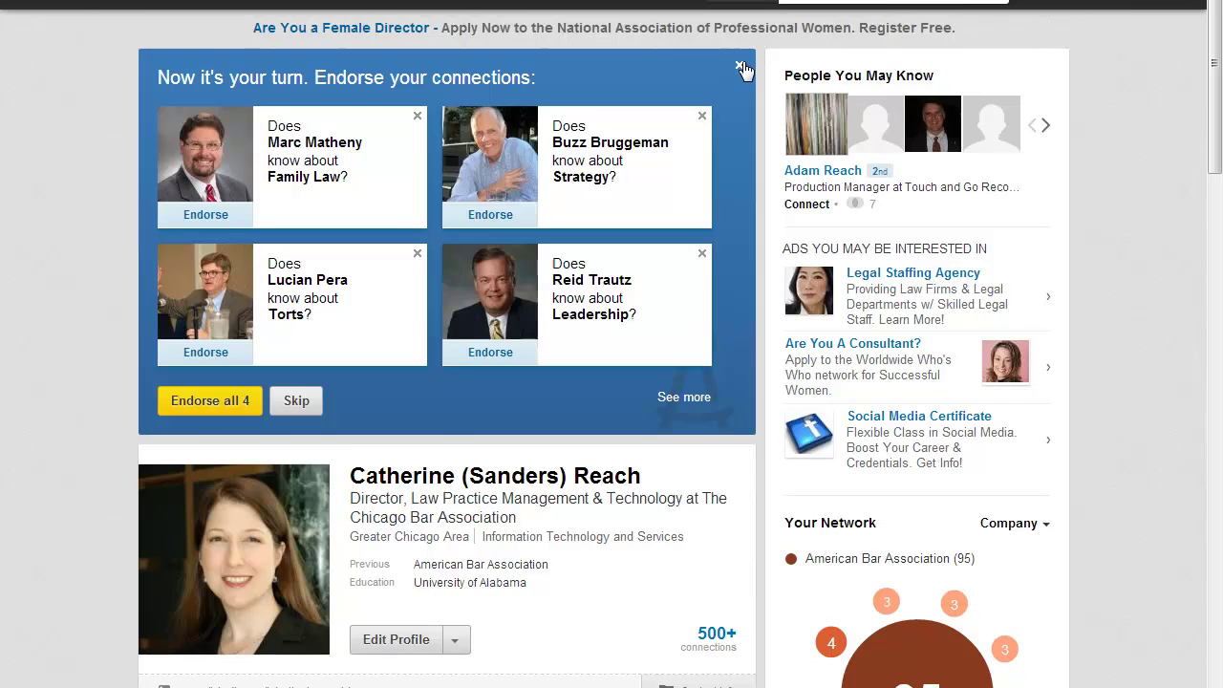
{"action": "left_click", "coordinate": [740, 66]}
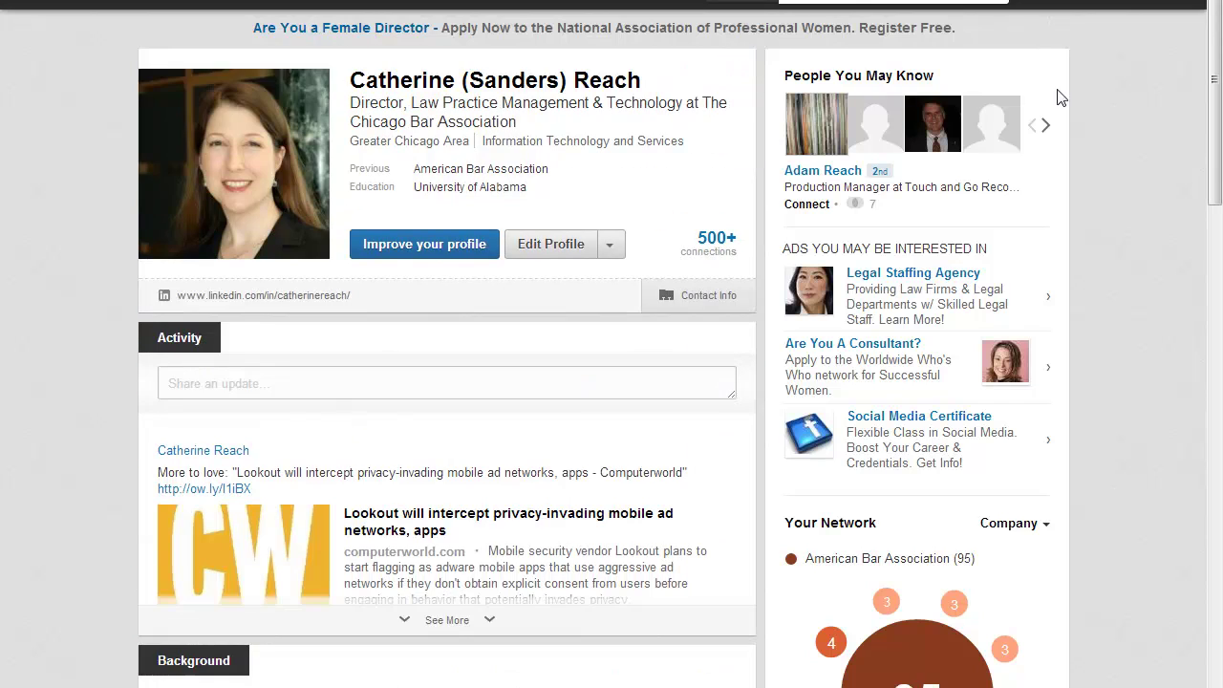
Return to the top of the profile and enter Edit Profile mode.
{"action": "left_click_drag", "start_coordinate": [1217, 62], "coordinate": [1191, 381]}
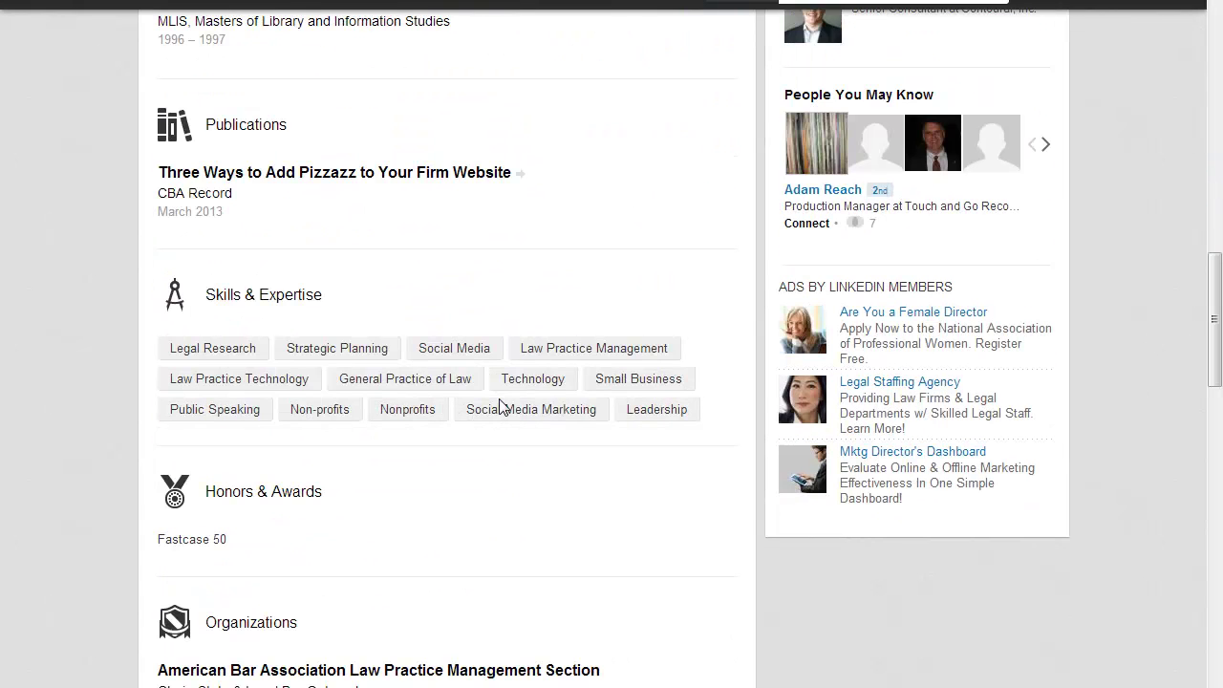
{"action": "scroll", "coordinate": [486, 495], "scroll_direction": "up", "scroll_amount": 14}
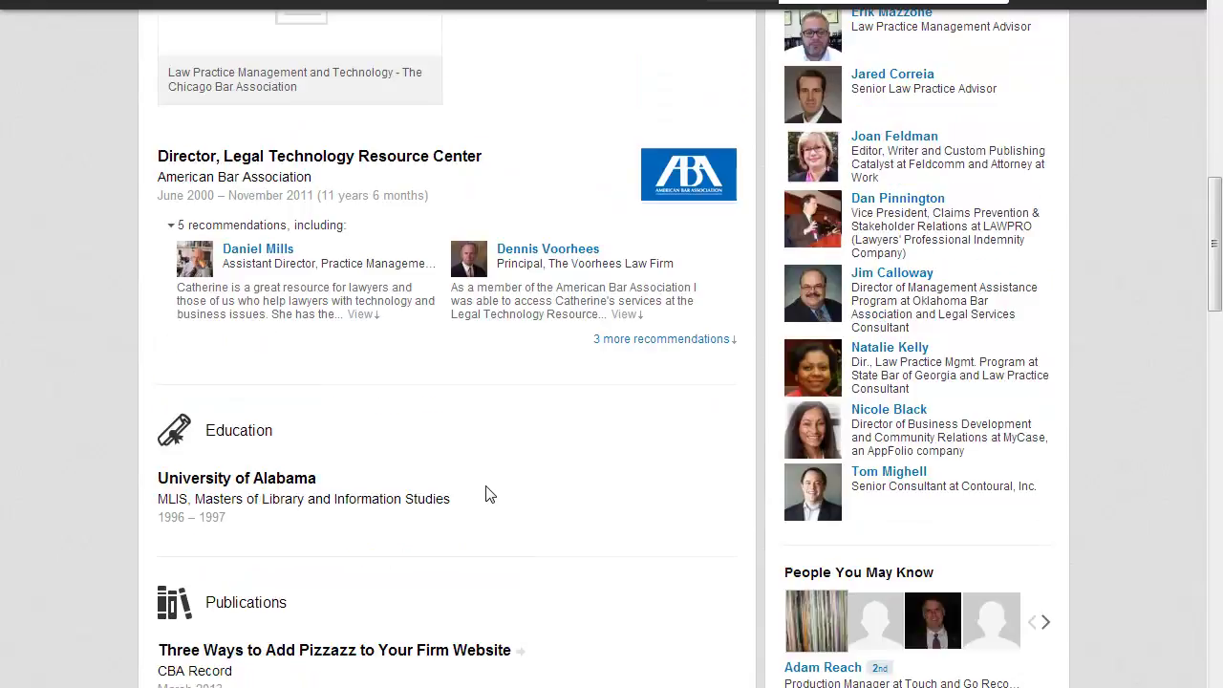
{"action": "scroll", "coordinate": [486, 494], "scroll_direction": "up", "scroll_amount": 6}
{"action": "left_click", "coordinate": [535, 244]}
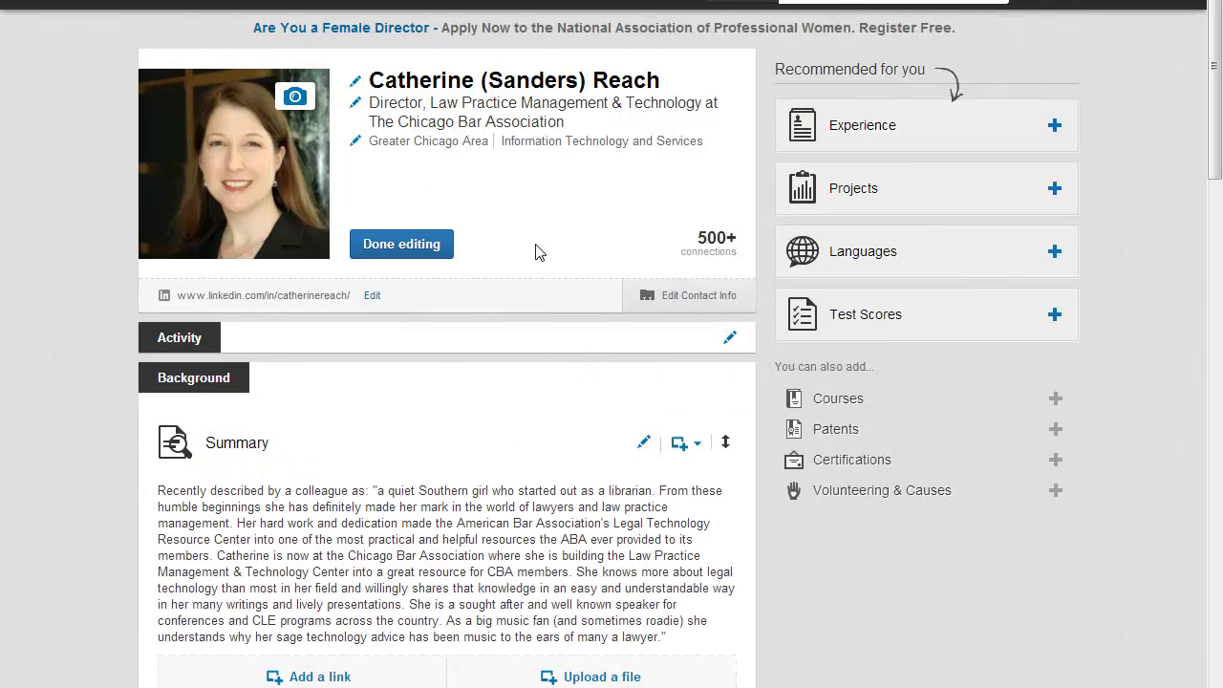
In the Skills editor, set 'Display your endorsements?' to Yes and save.
{"action": "mouse_move", "coordinate": [1202, 48]}
{"action": "left_mouse_down"}
{"action": "mouse_move", "coordinate": [1206, 239]}
{"action": "mouse_move", "coordinate": [1188, 500]}
{"action": "left_mouse_up"}
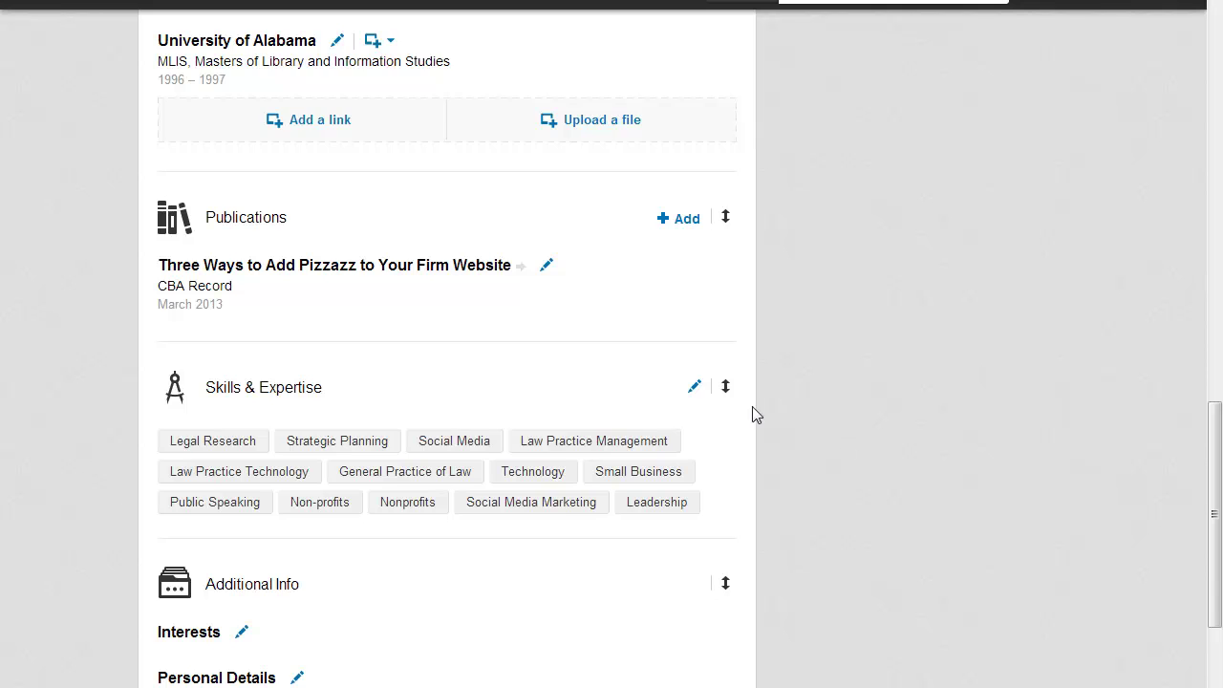
{"action": "left_click", "coordinate": [697, 386]}
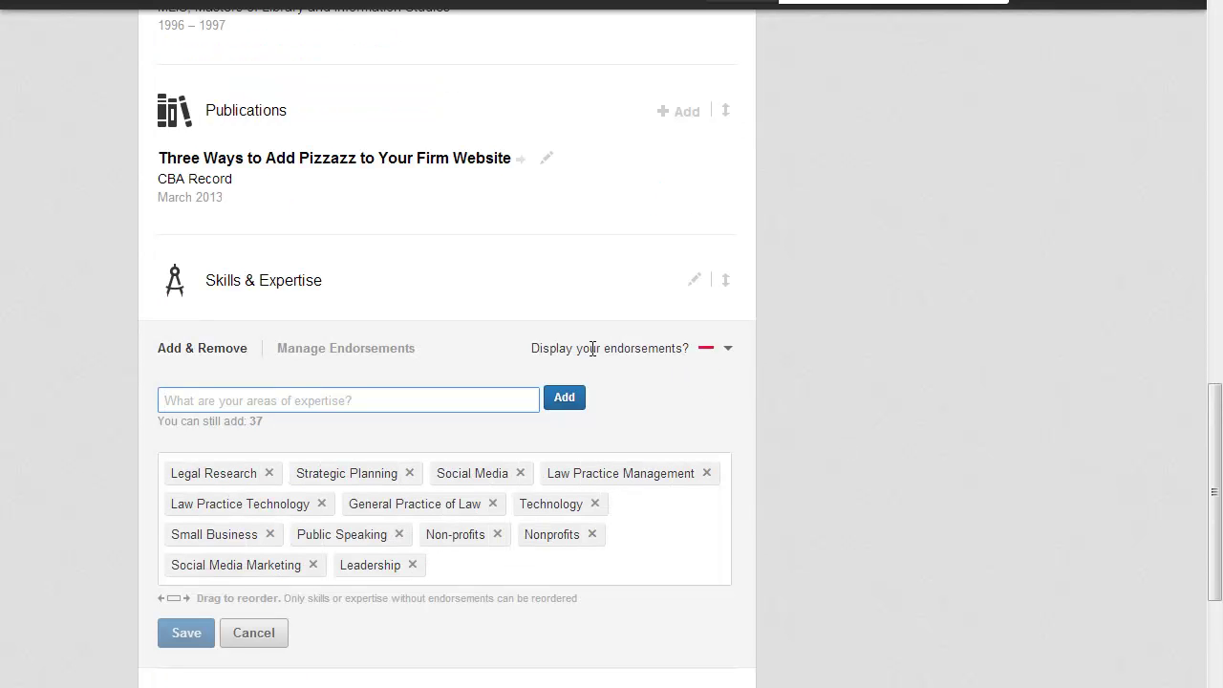
{"action": "left_click", "coordinate": [708, 350]}
{"action": "left_click", "coordinate": [664, 379]}
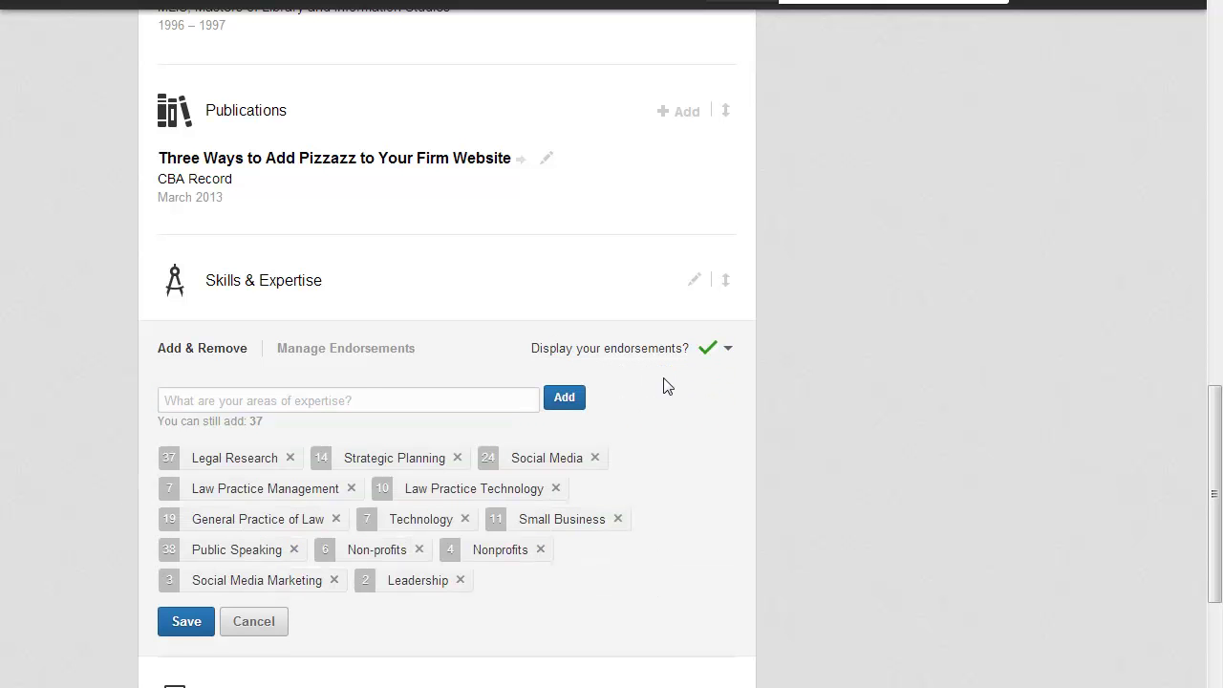
{"action": "left_click", "coordinate": [189, 623]}
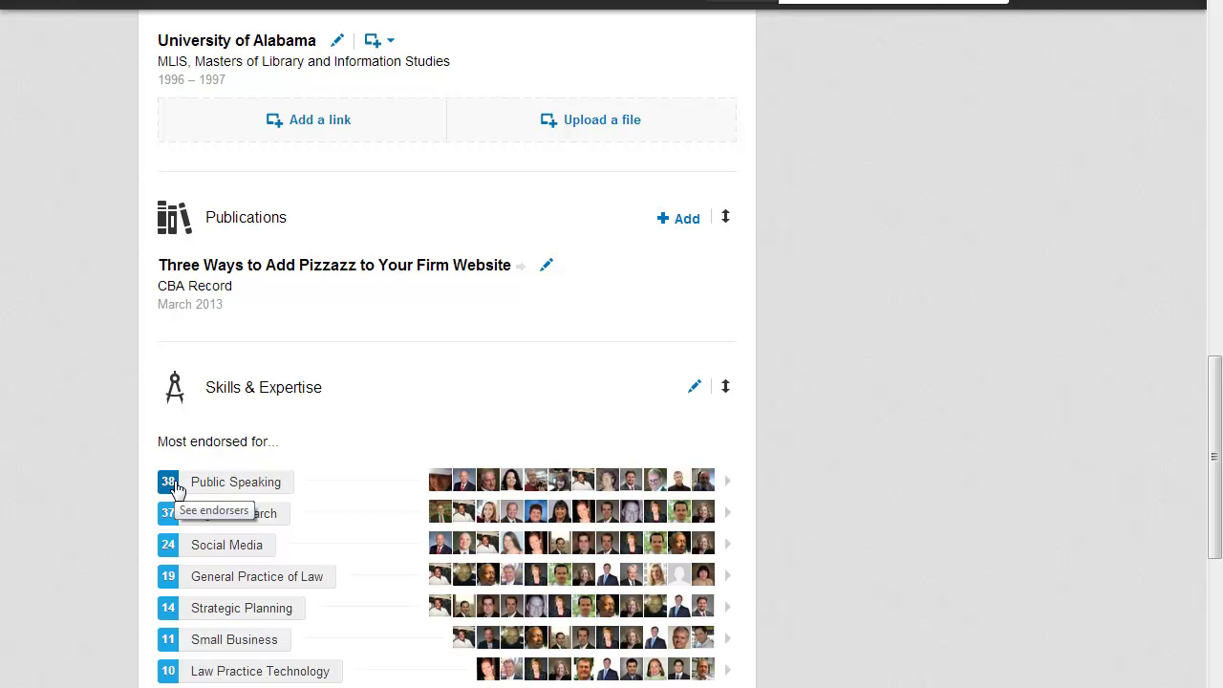
{"action": "mouse_move", "coordinate": [250, 485]}
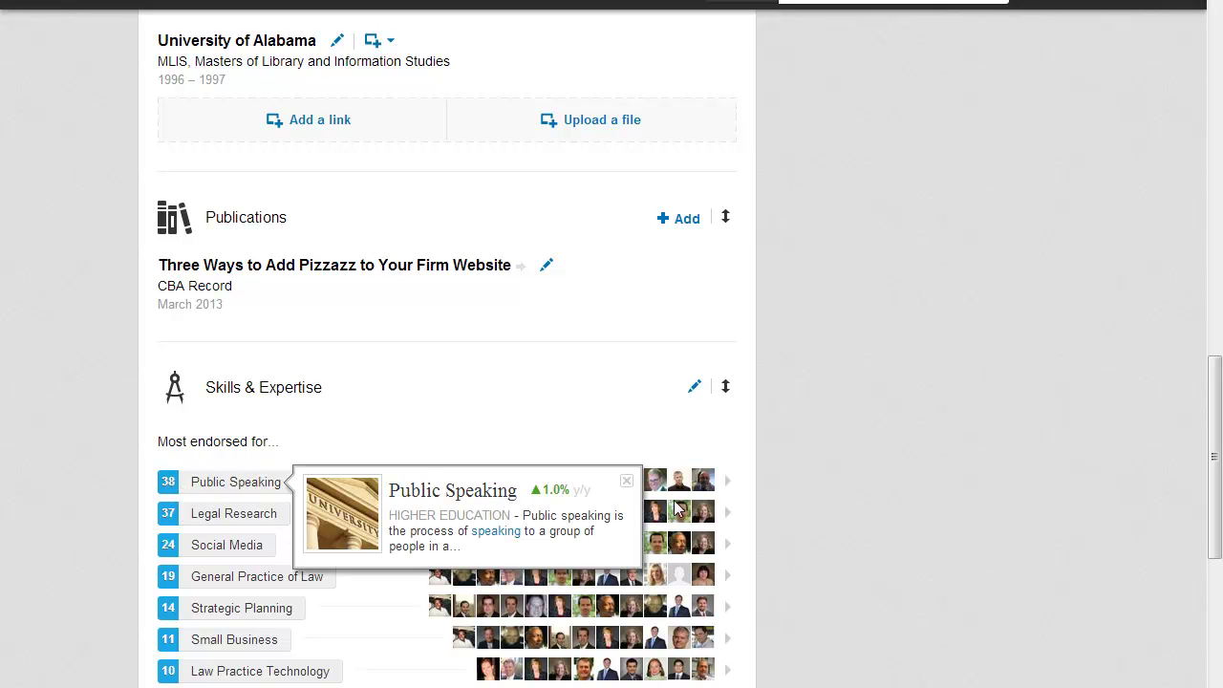
{"action": "mouse_move", "coordinate": [705, 482]}
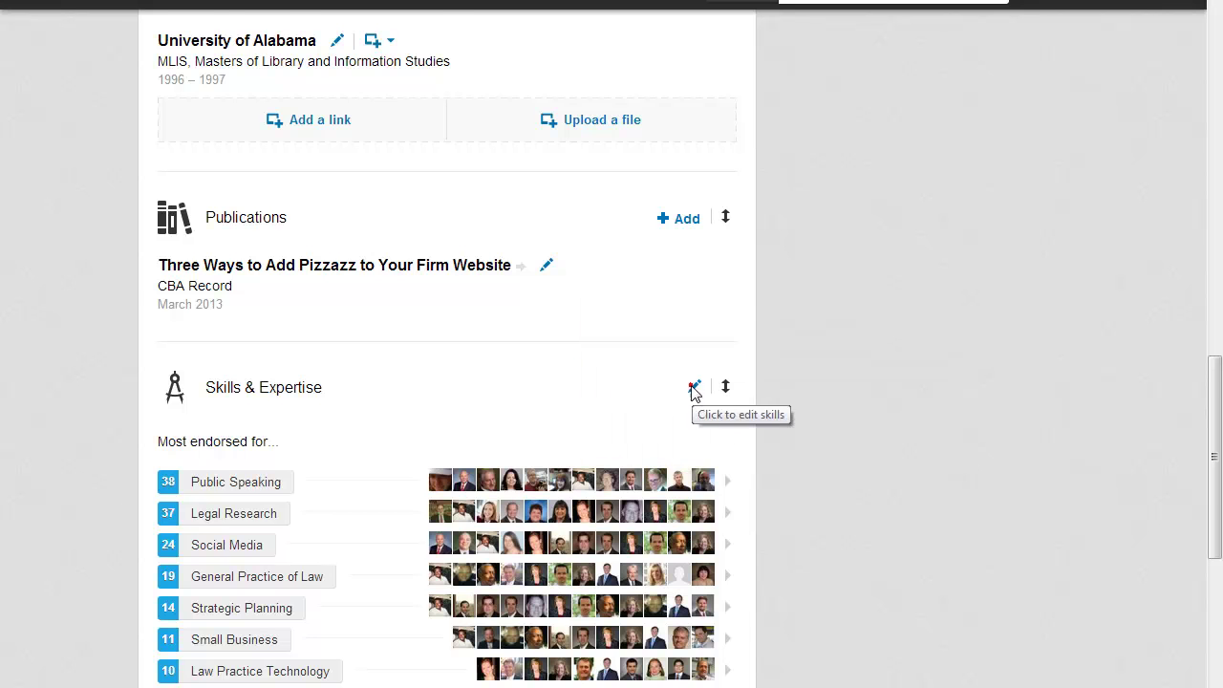
Review Legal Research endorsements in Manage Endorsements, toggling one endorser.
{"action": "left_click", "coordinate": [695, 390]}
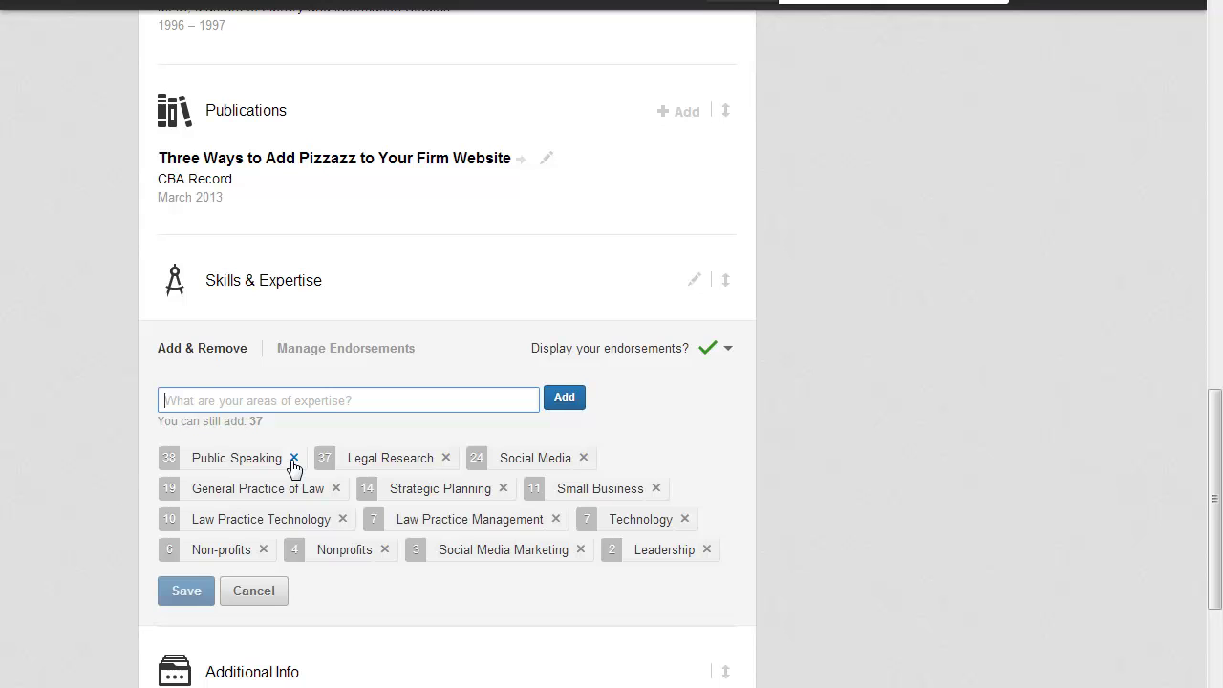
{"action": "left_click", "coordinate": [245, 402]}
{"action": "left_click", "coordinate": [322, 354]}
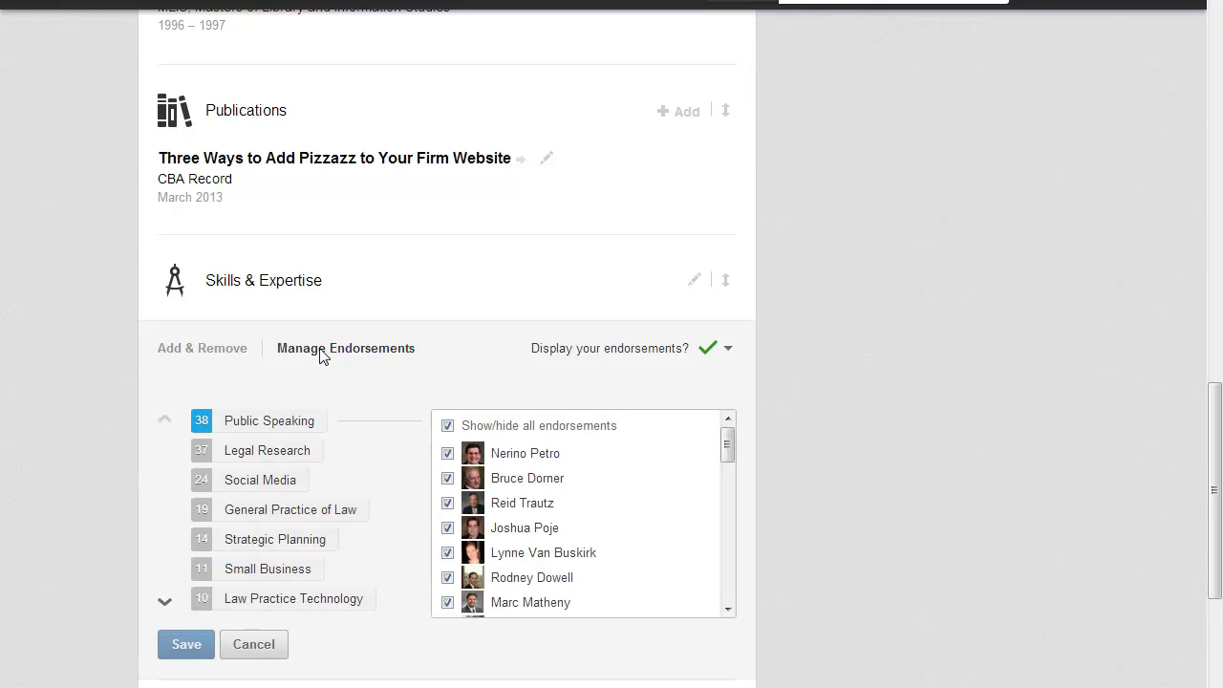
{"action": "left_click", "coordinate": [260, 454]}
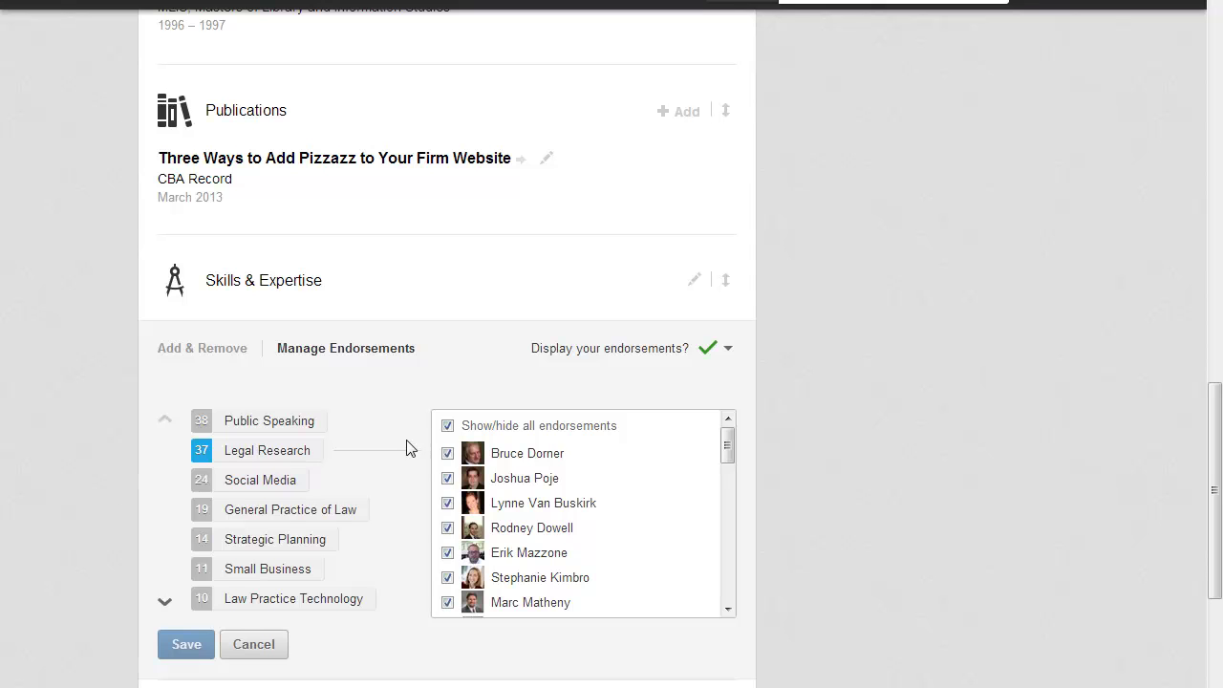
{"action": "left_click", "coordinate": [447, 426]}
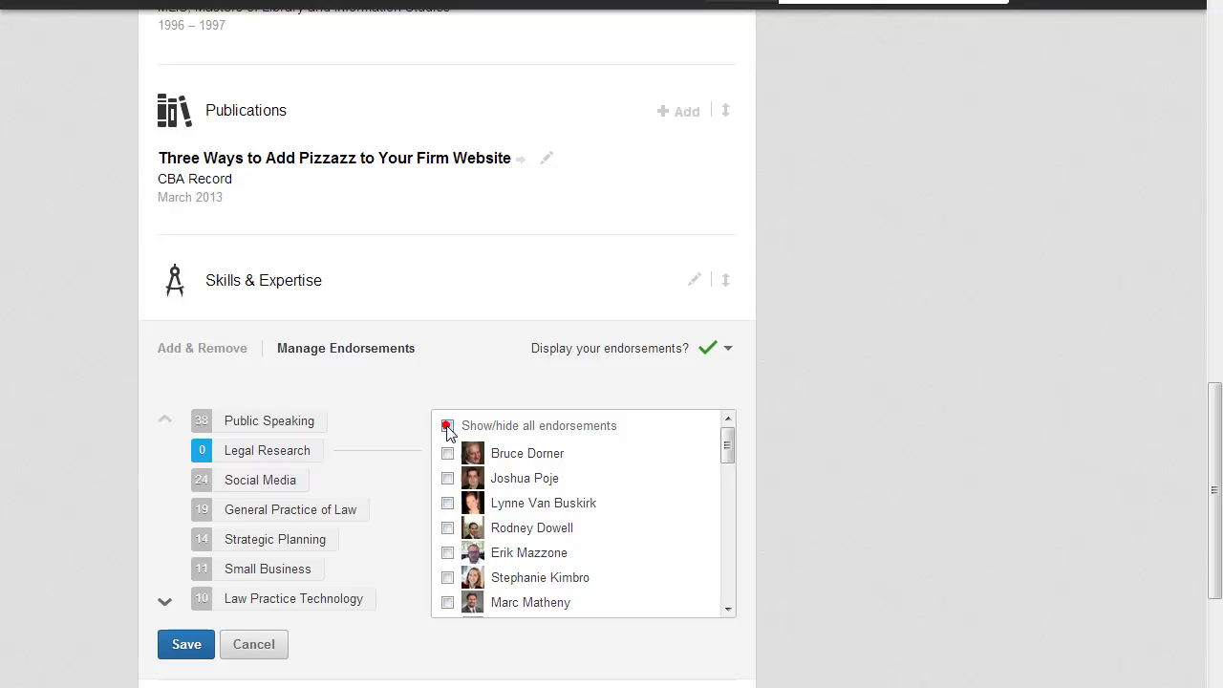
{"action": "left_click", "coordinate": [447, 426]}
{"action": "left_click", "coordinate": [448, 503]}
{"action": "left_click", "coordinate": [447, 504]}
{"action": "left_click", "coordinate": [447, 504]}
Set 'Display your endorsements?' to No and save the skills.
{"action": "left_click", "coordinate": [709, 349]}
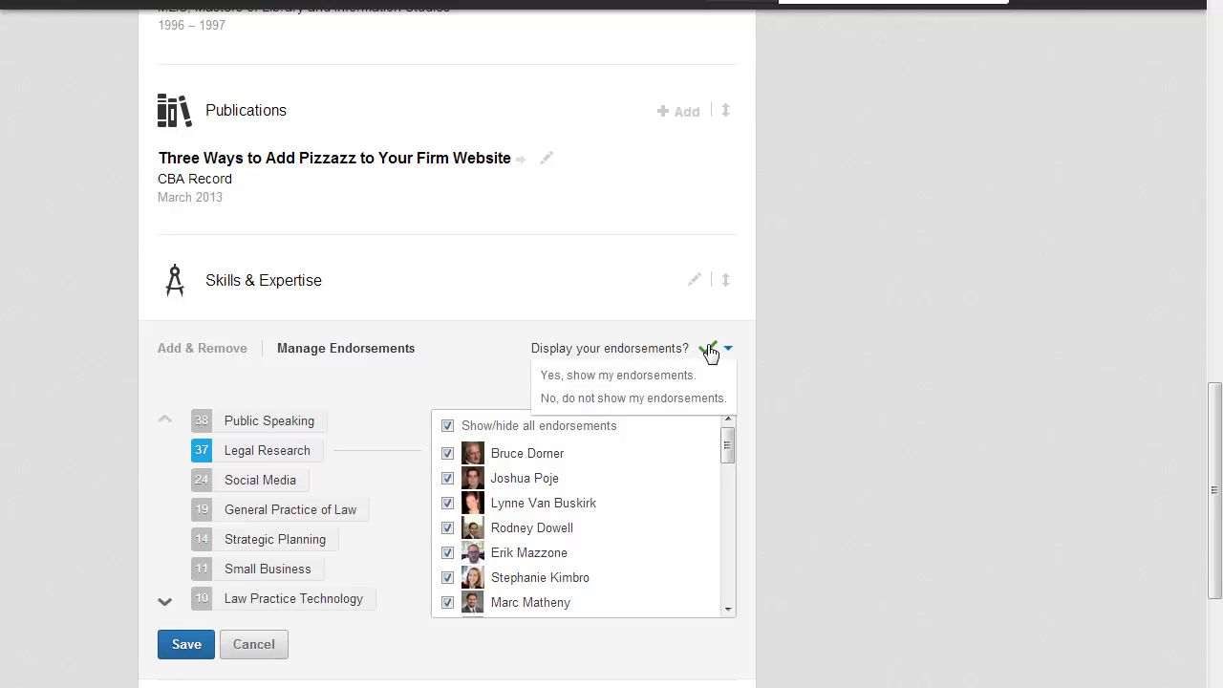
{"action": "left_click", "coordinate": [606, 398]}
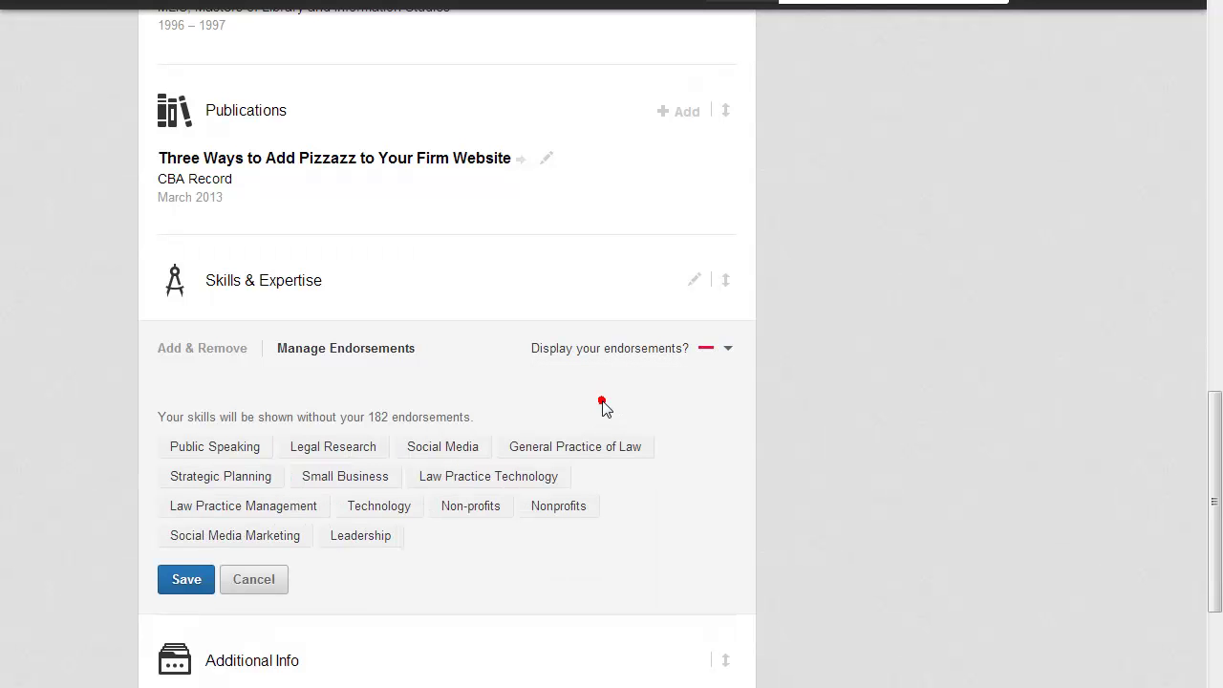
{"action": "left_click", "coordinate": [194, 587]}
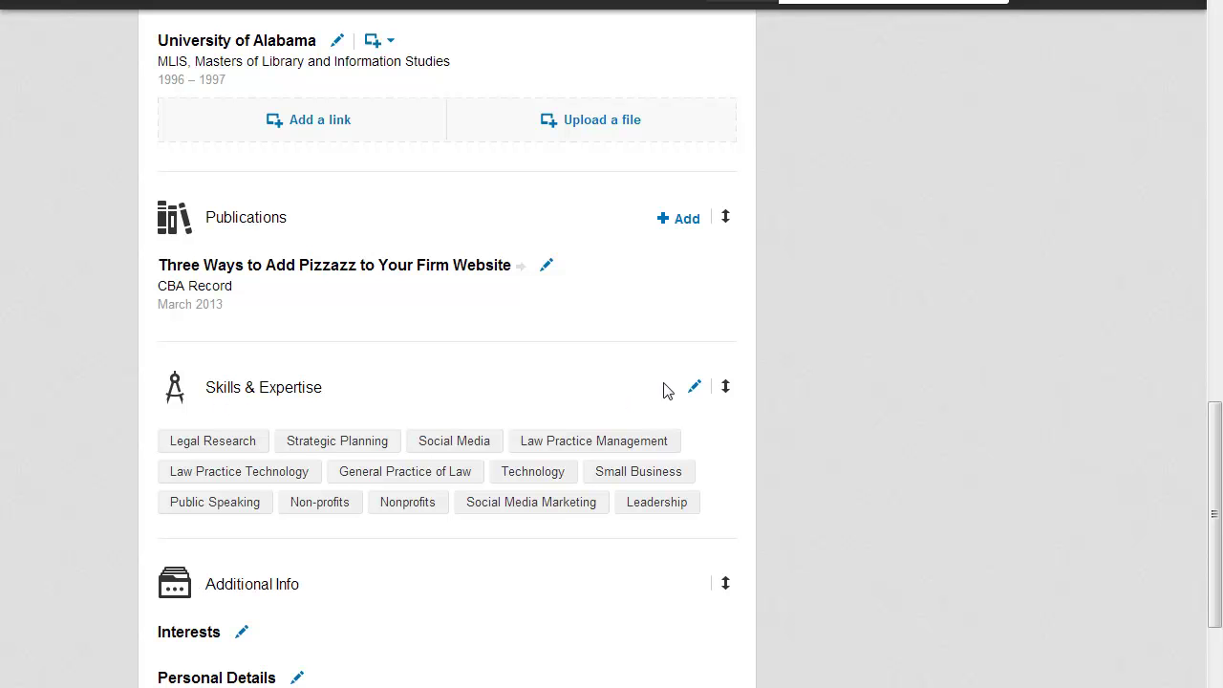
Move Social Media Marketing to second place after Legal Research and save.
{"action": "left_click", "coordinate": [693, 388]}
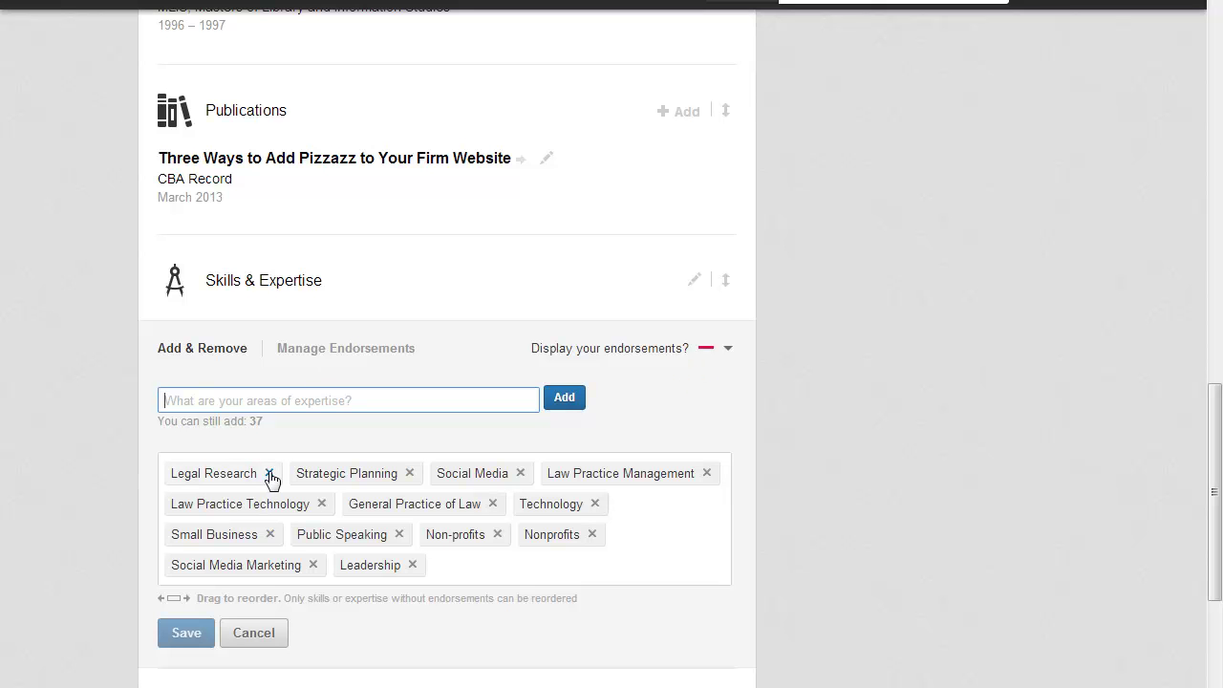
{"action": "left_click_drag", "start_coordinate": [250, 566], "coordinate": [379, 471]}
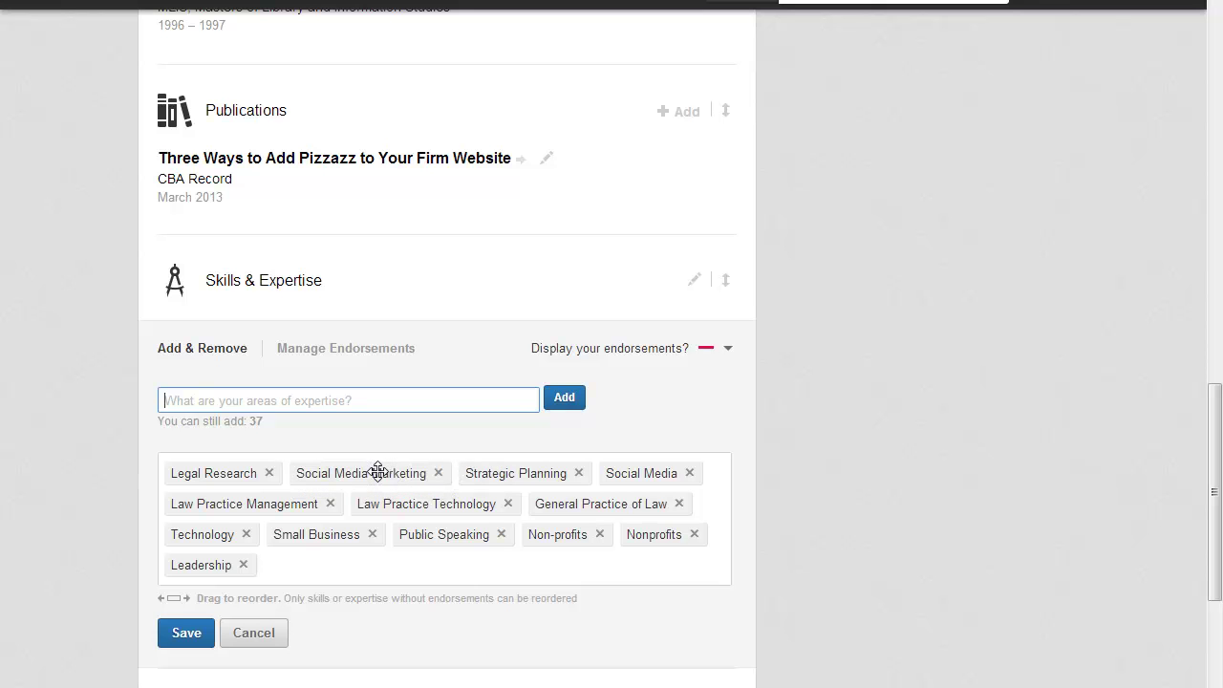
{"action": "left_click", "coordinate": [186, 633]}
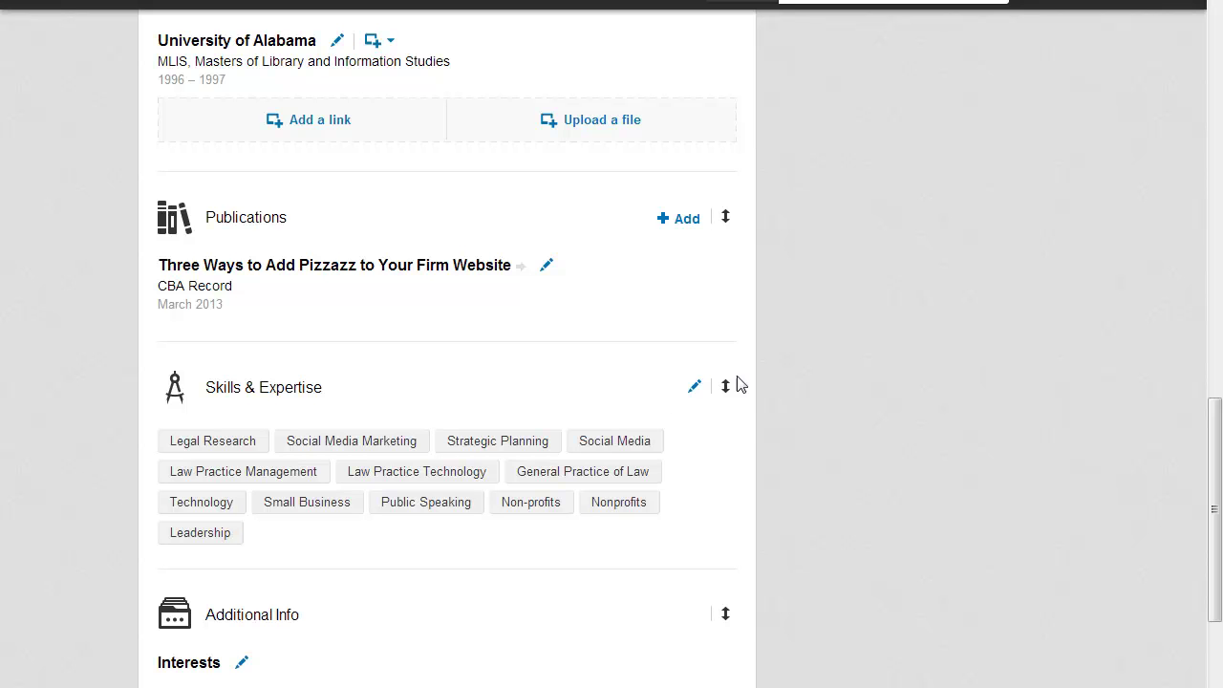
Drag the Skills & Expertise section below Organizations.
{"action": "left_click_drag", "start_coordinate": [727, 386], "coordinate": [713, 678]}
{"action": "scroll", "coordinate": [841, 619], "scroll_direction": "down", "scroll_amount": 2}
{"action": "scroll", "coordinate": [841, 621], "scroll_direction": "down", "scroll_amount": 2}
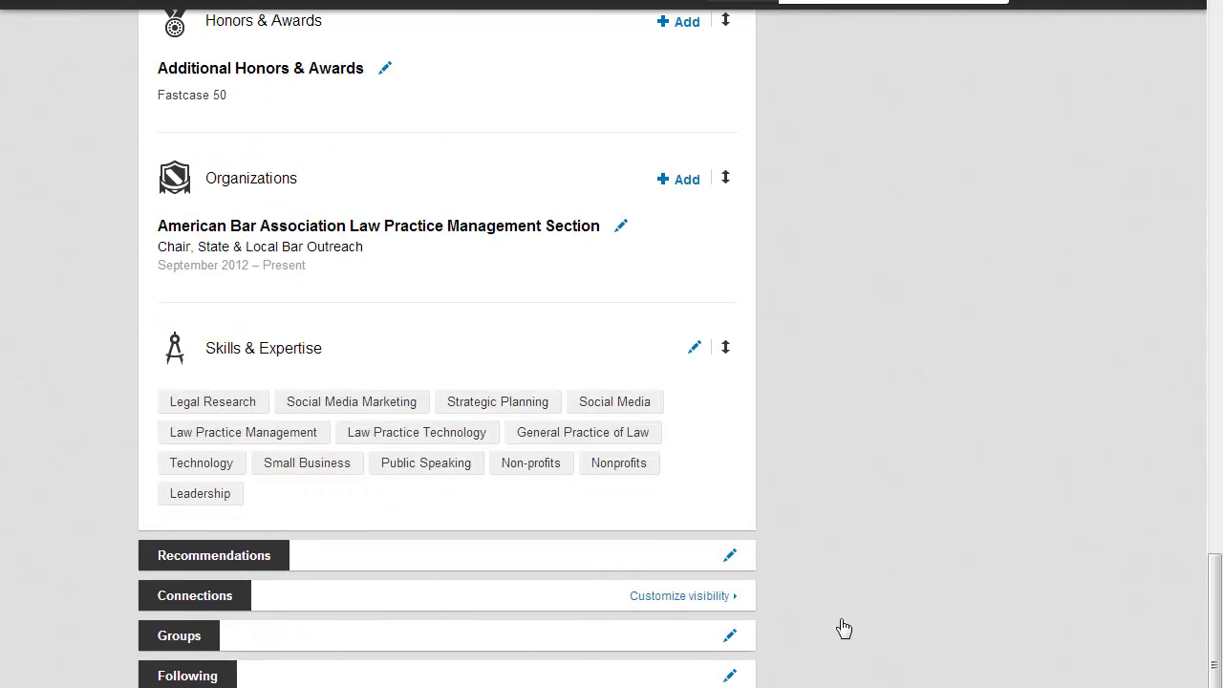